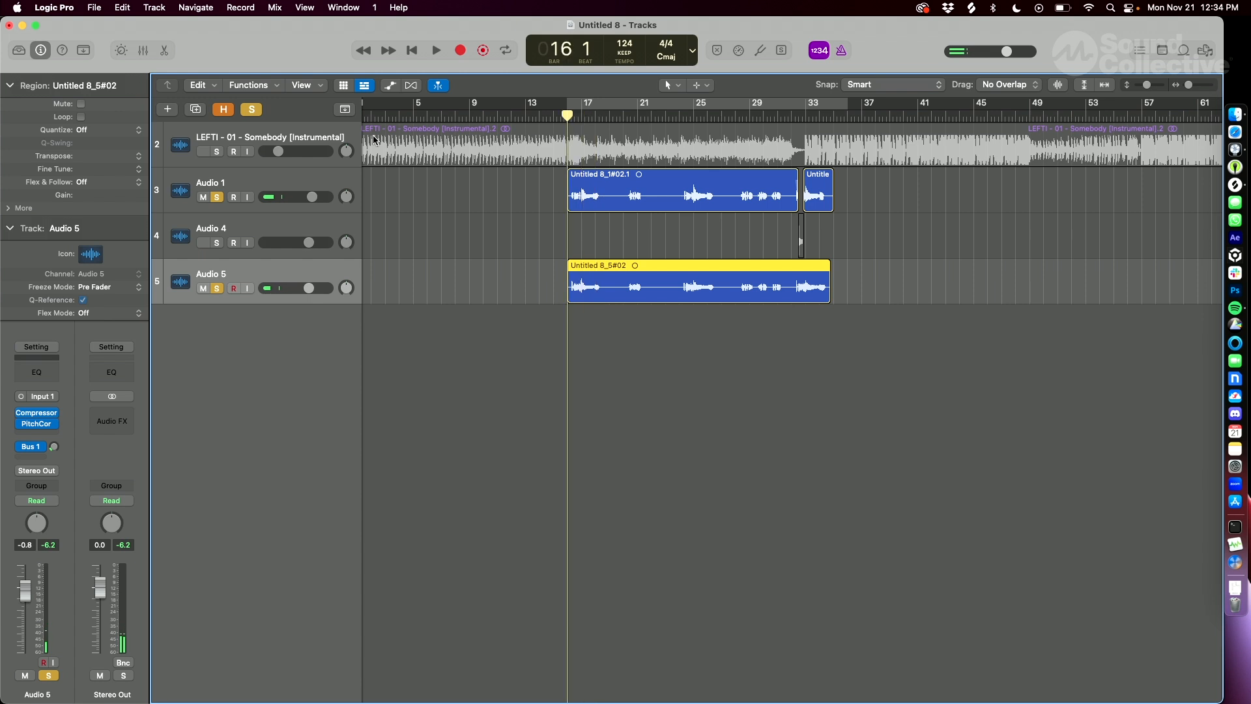
Split the Audio 5 region at bar 19 and delete the part before the split.
key(space)
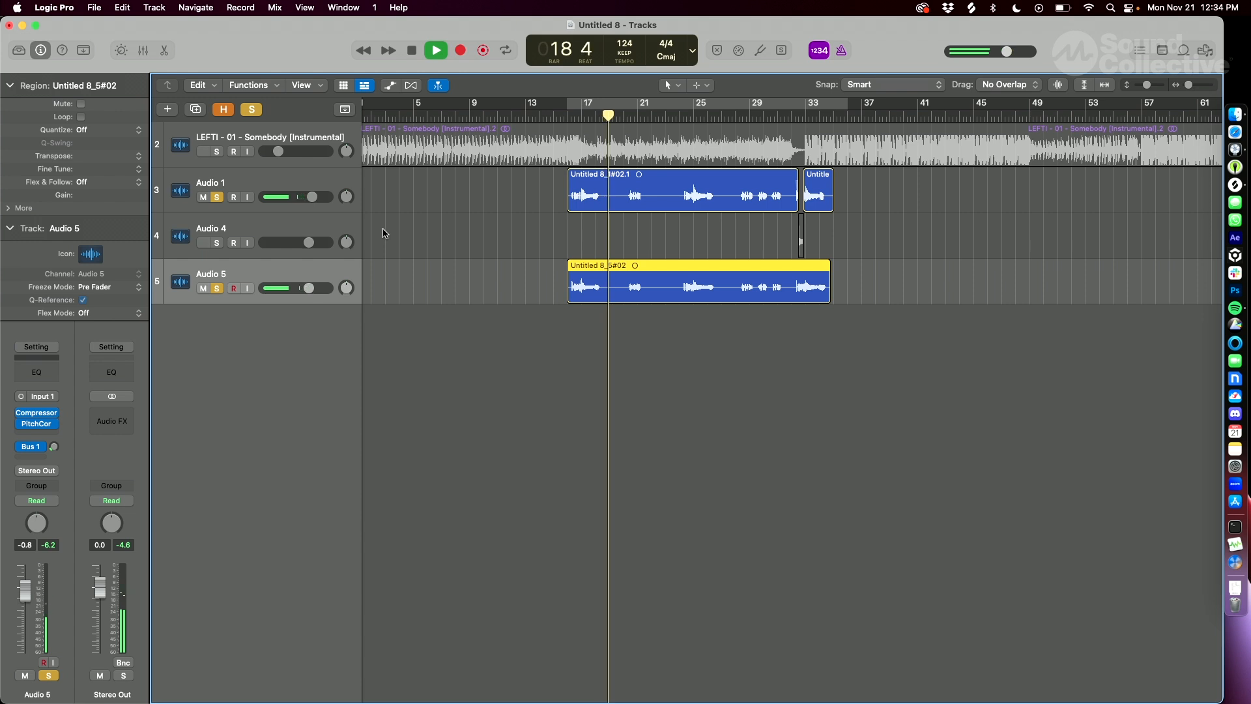
key(space)
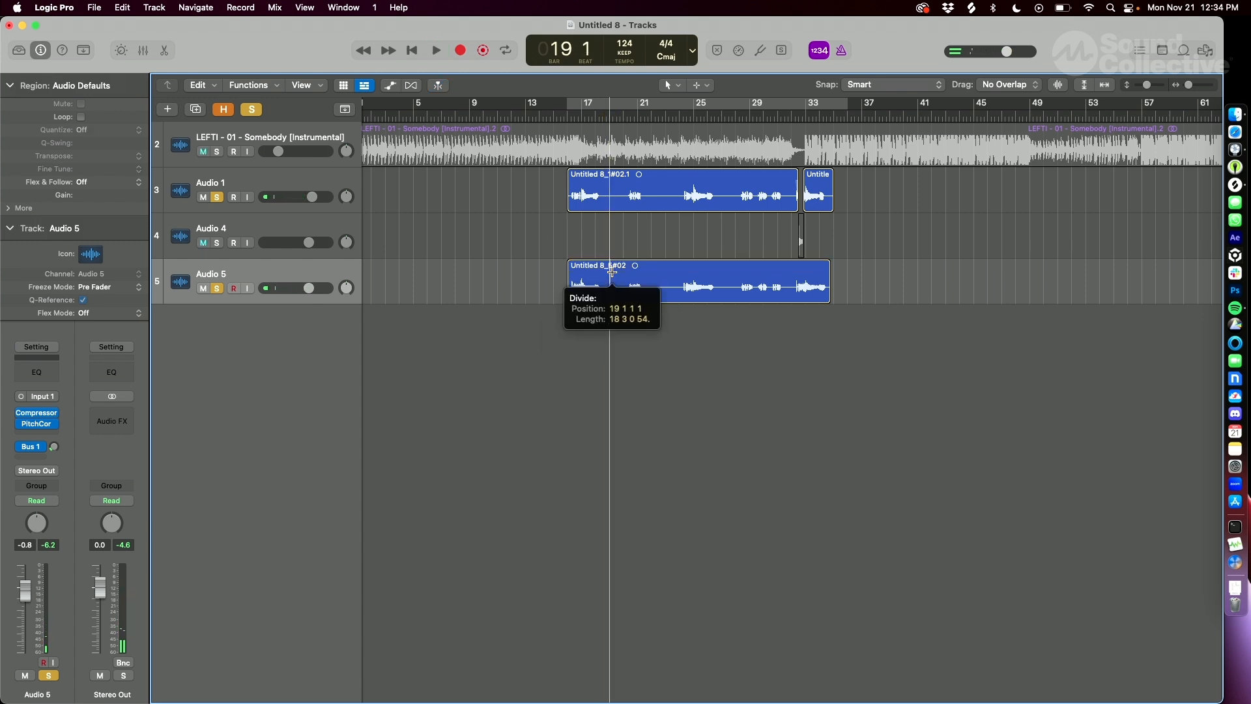
key(cmd+t)
click(592, 283)
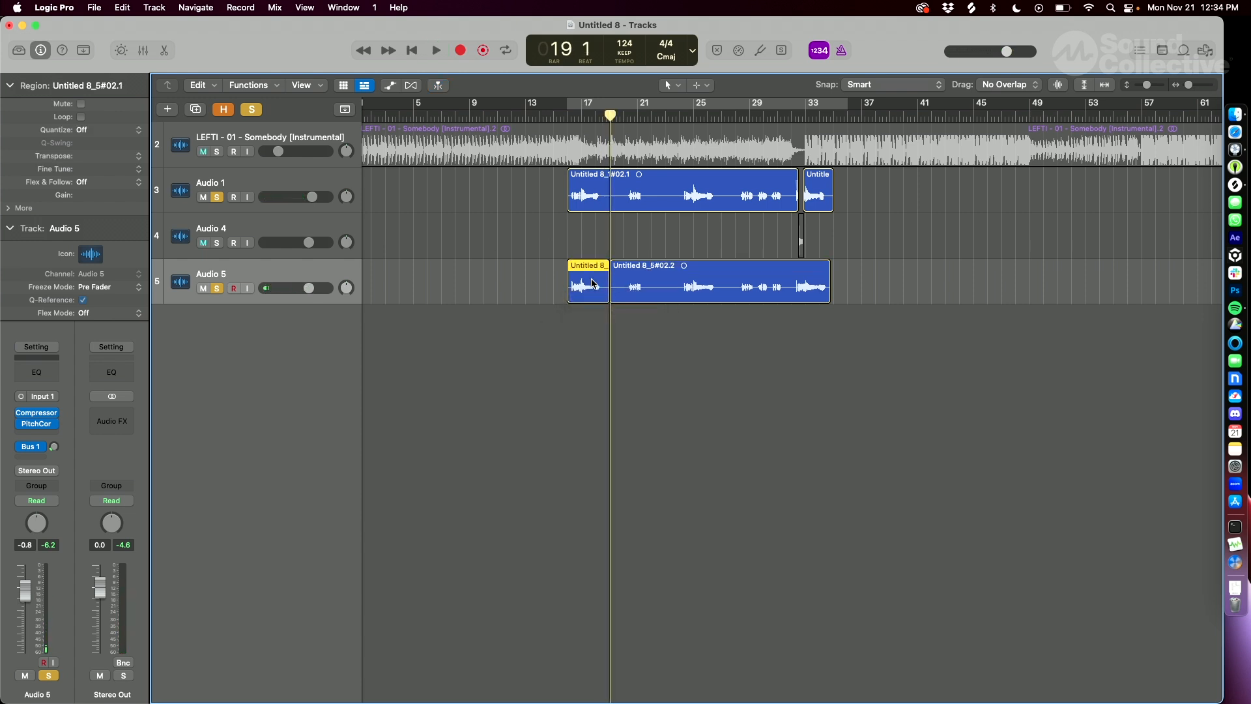
key(Delete)
Trim the start of the remaining Audio 5 region to about bar 20.
key(space)
key(space)
key(comma)
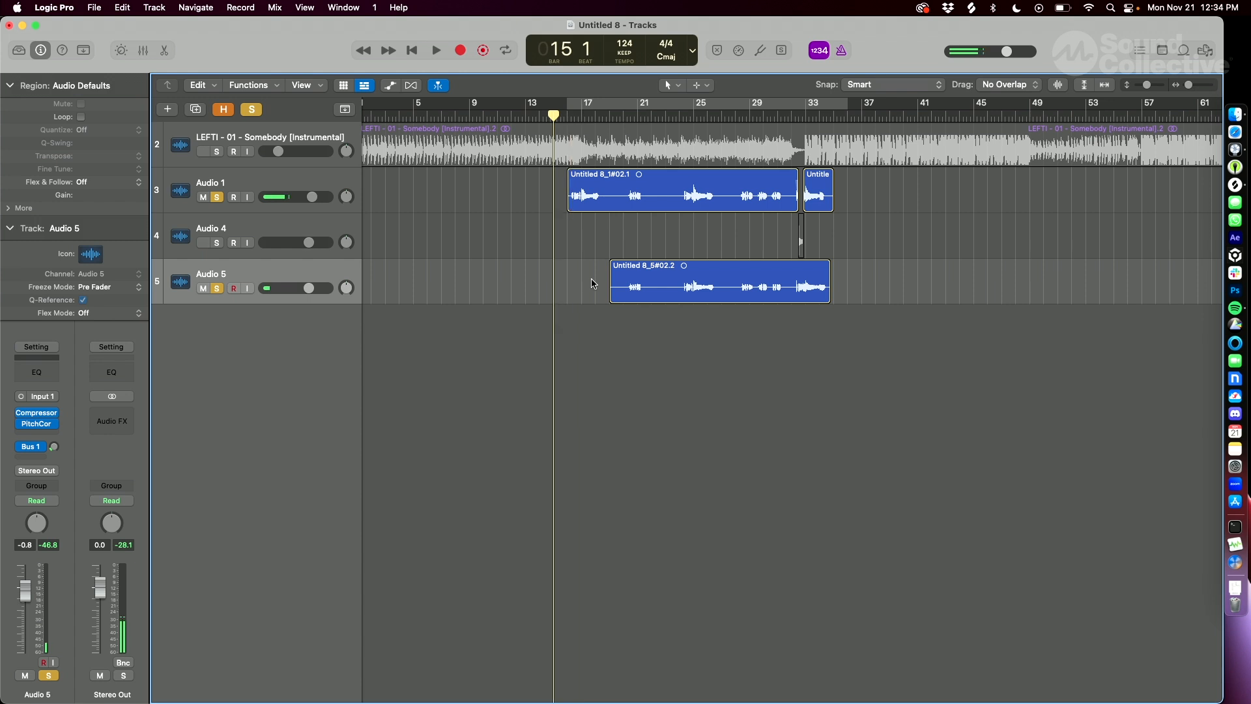
key(period)
mouse_move(615, 307)
mouse_down()
mouse_move(607, 292)
mouse_move(624, 292)
mouse_up()
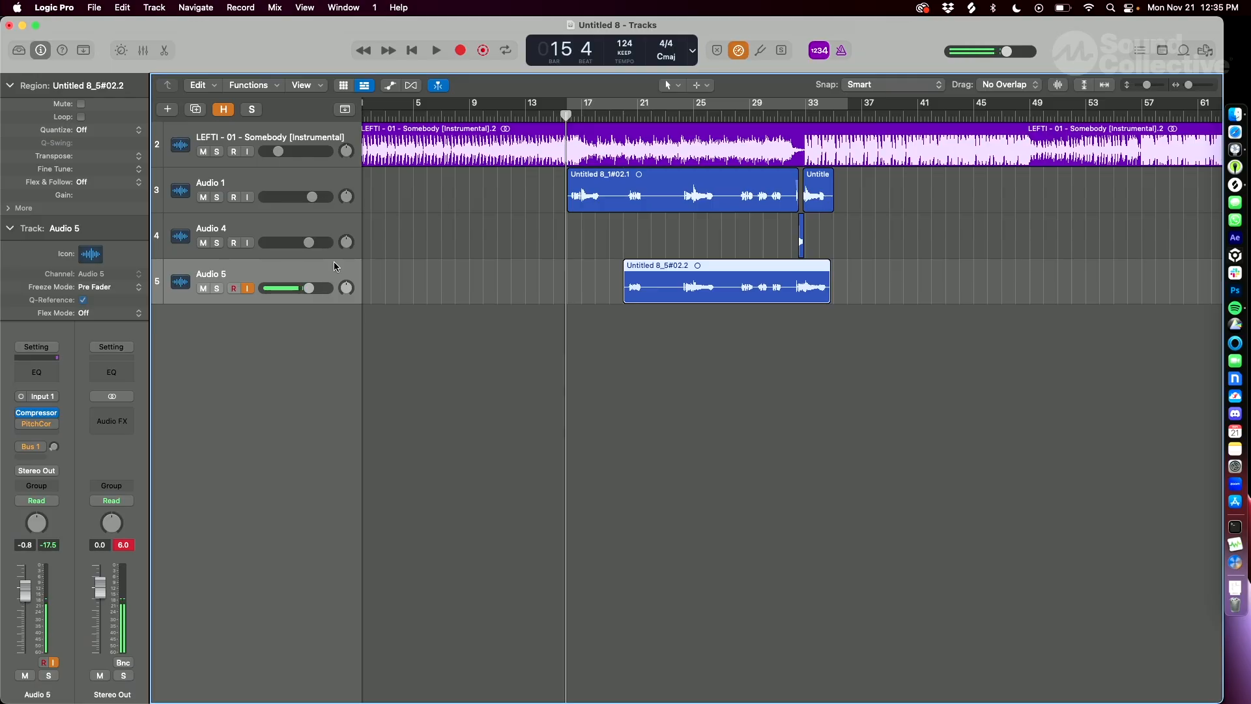
Record a new opening vocal phrase on Audio 5 from bar 16 and play the section back.
key(r)
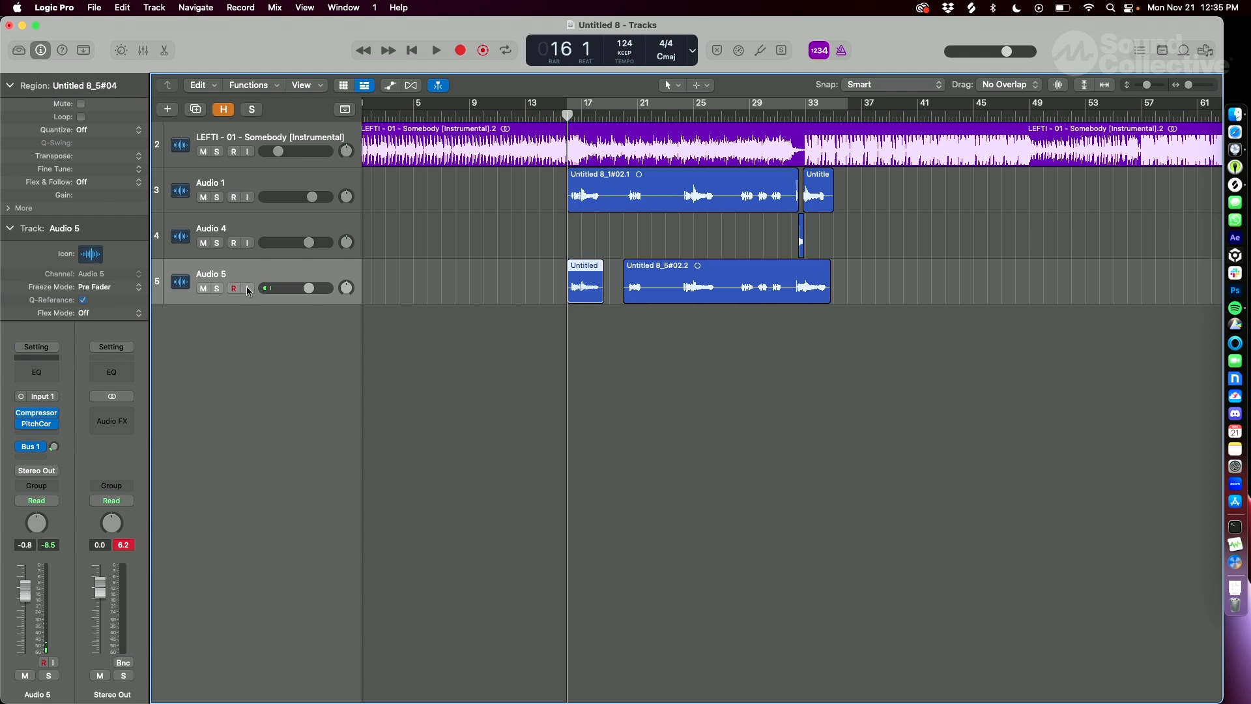
key(space)
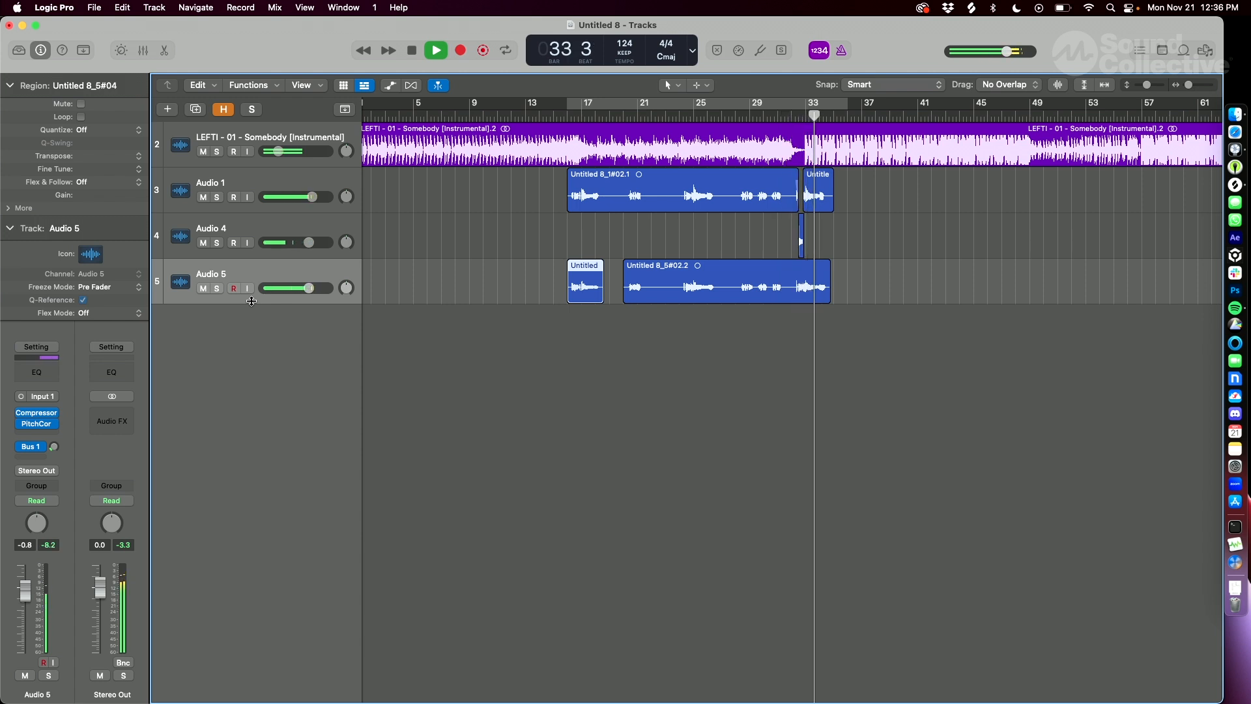
key(space)
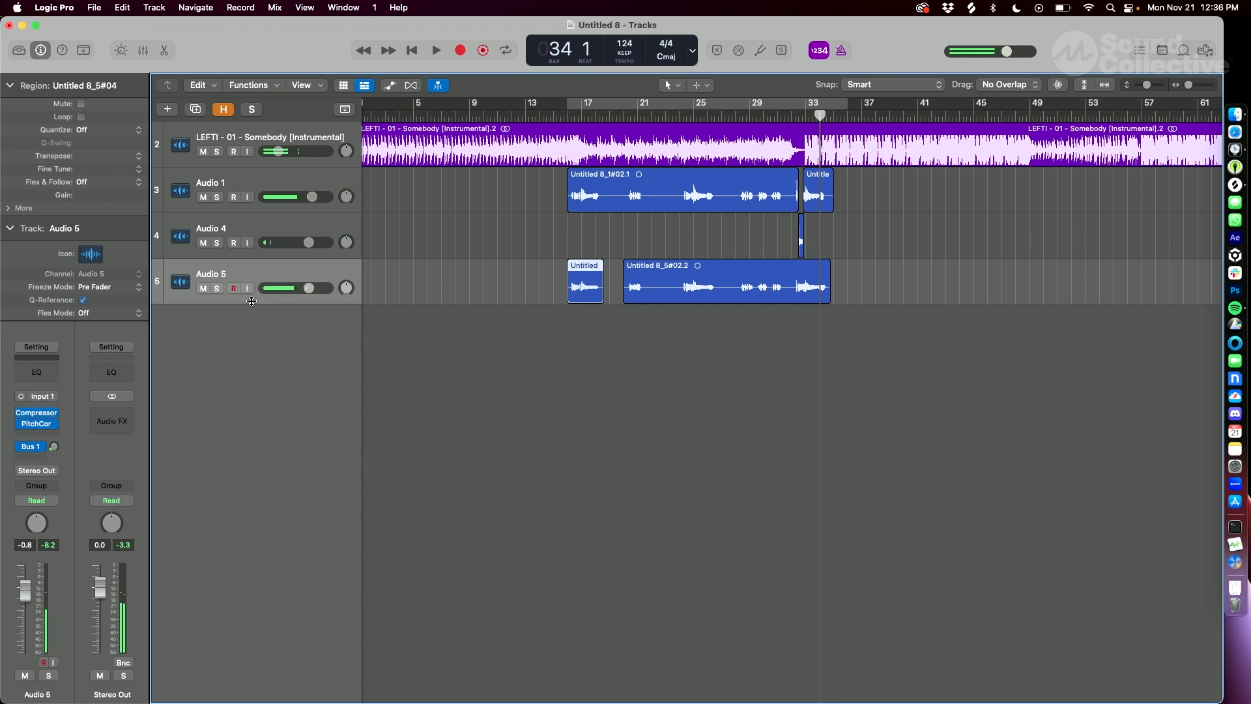
Create a new track with Audio 5's settings duplicated, and mute Audio 5.
key(super+d)
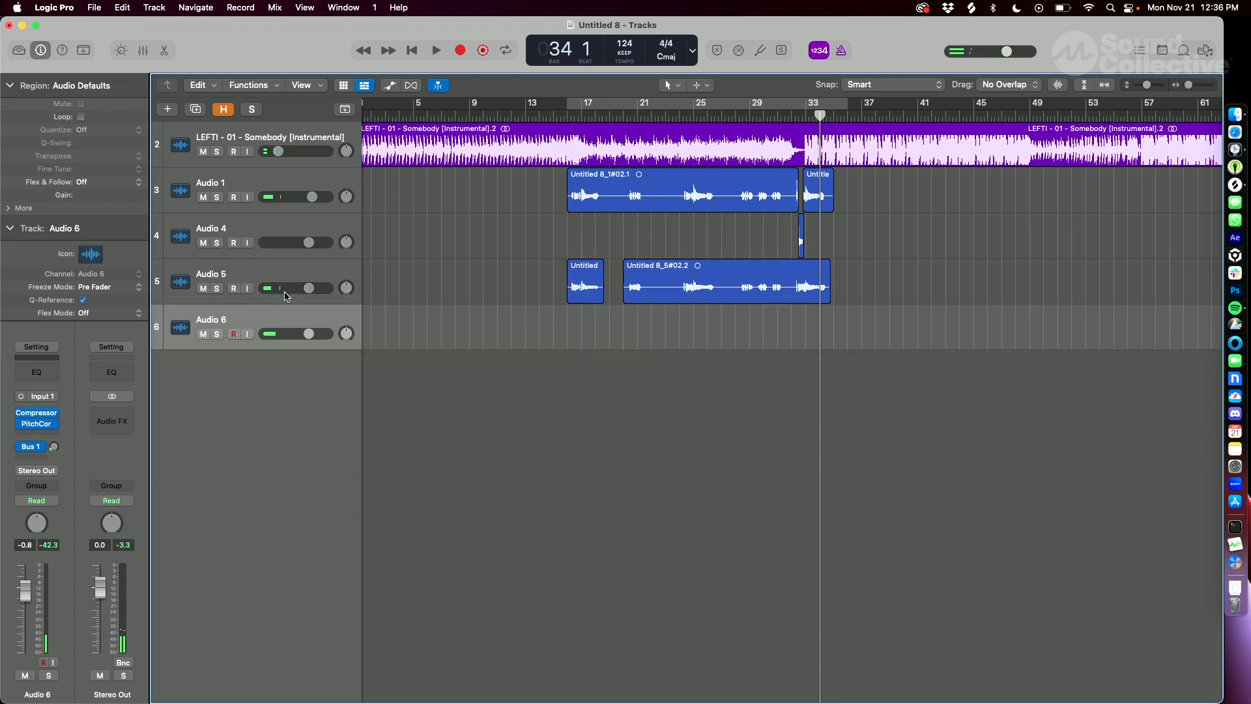
click(203, 289)
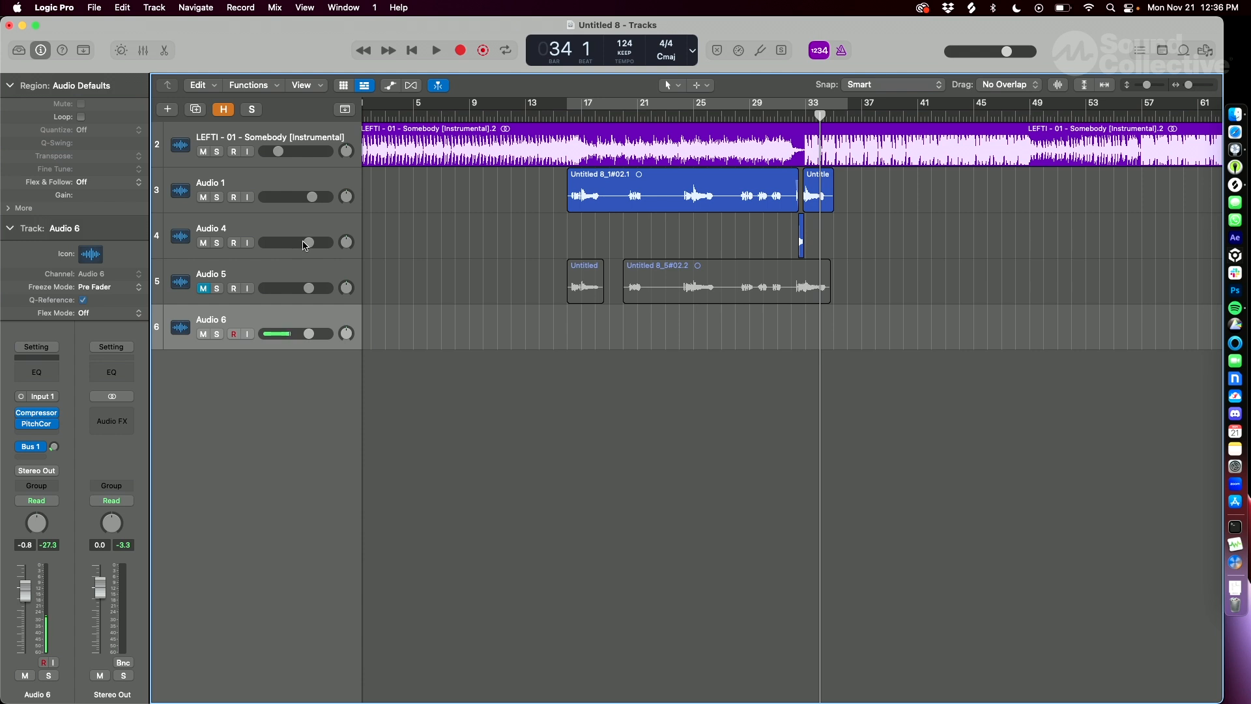
Lower Audio 1 to -16.4 dB and record a vocal double on Audio 6 in low latency mode, raising Audio 1 slightly during the take.
drag(312, 198, 280, 197)
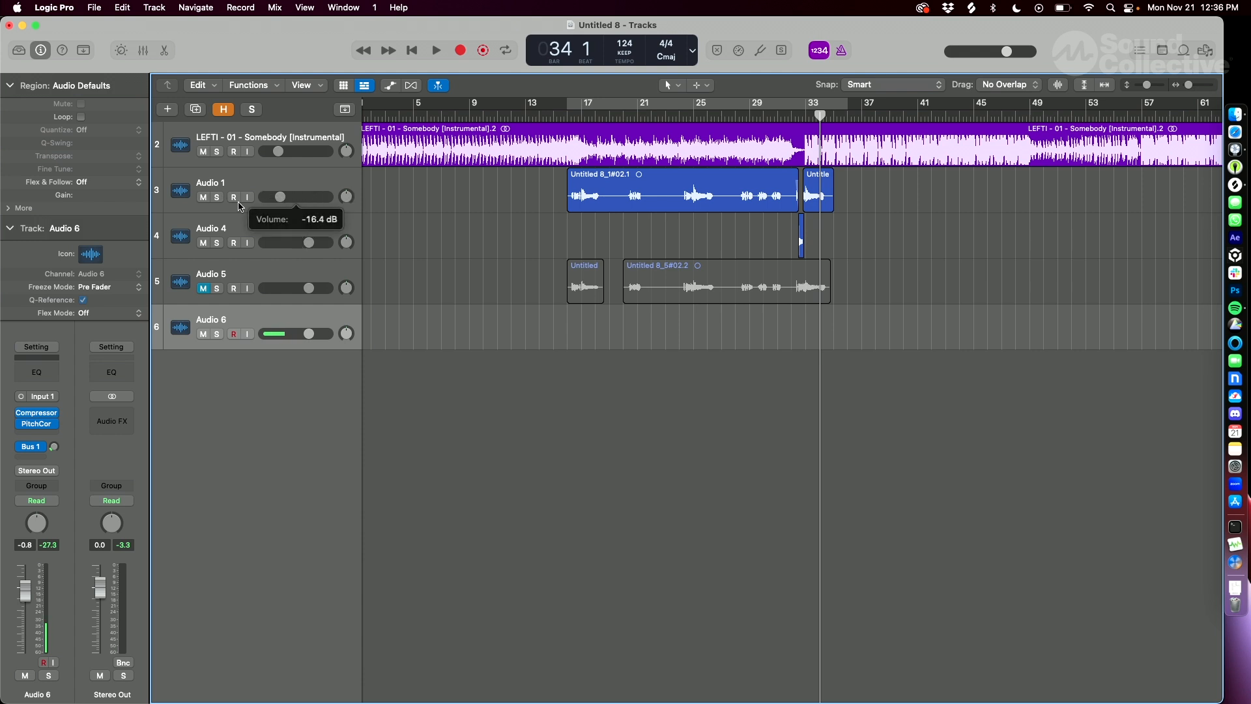
click(737, 52)
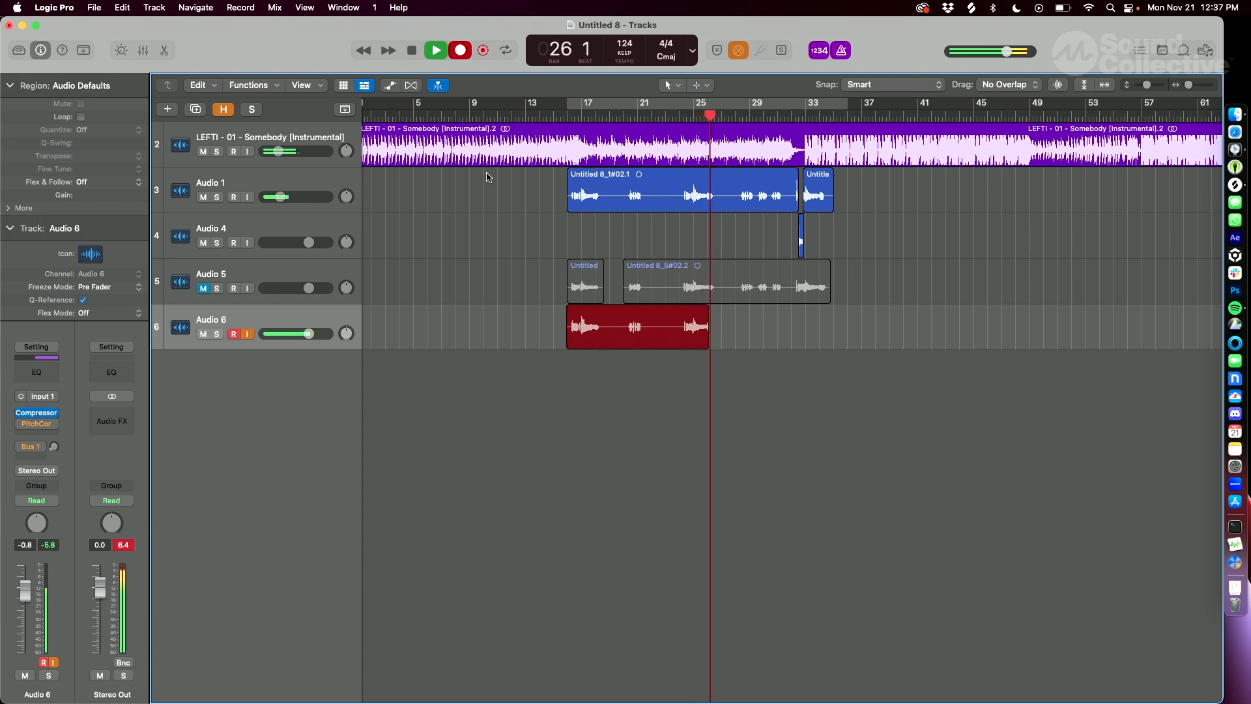
click(284, 198)
drag(285, 197, 297, 202)
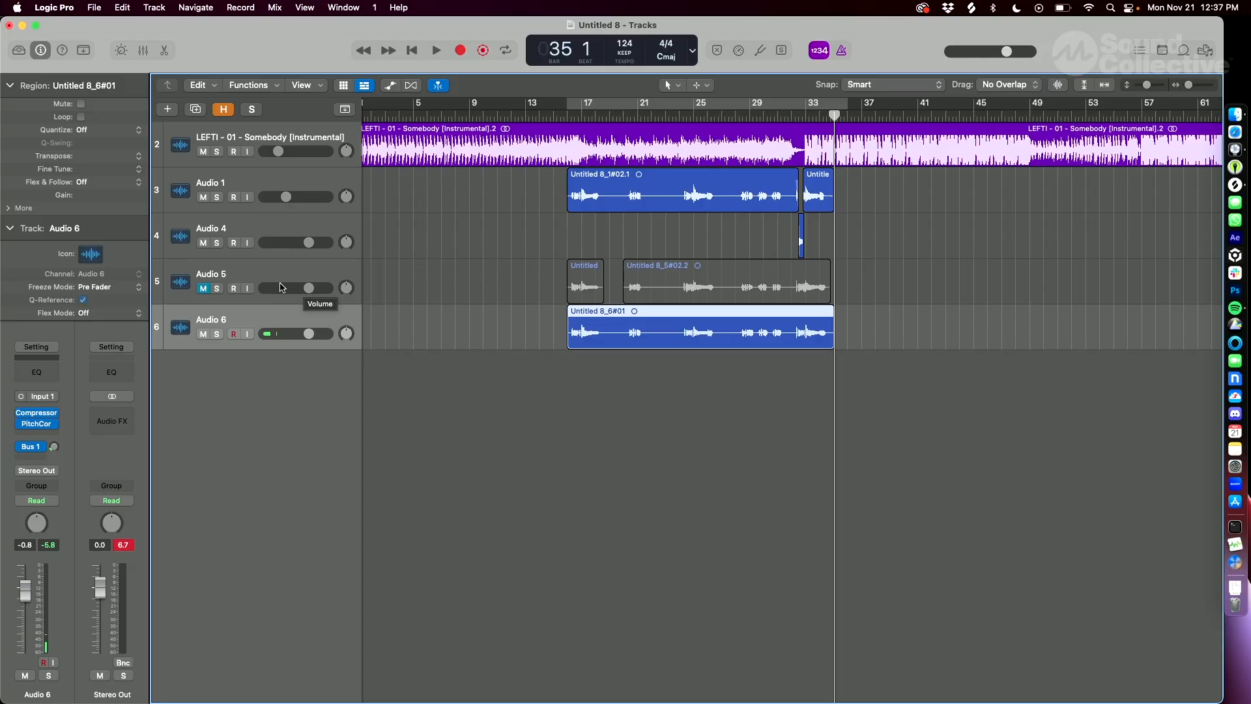
Unmute Audio 5 and group Audio 5 and Audio 6 into a summing stack.
click(203, 288)
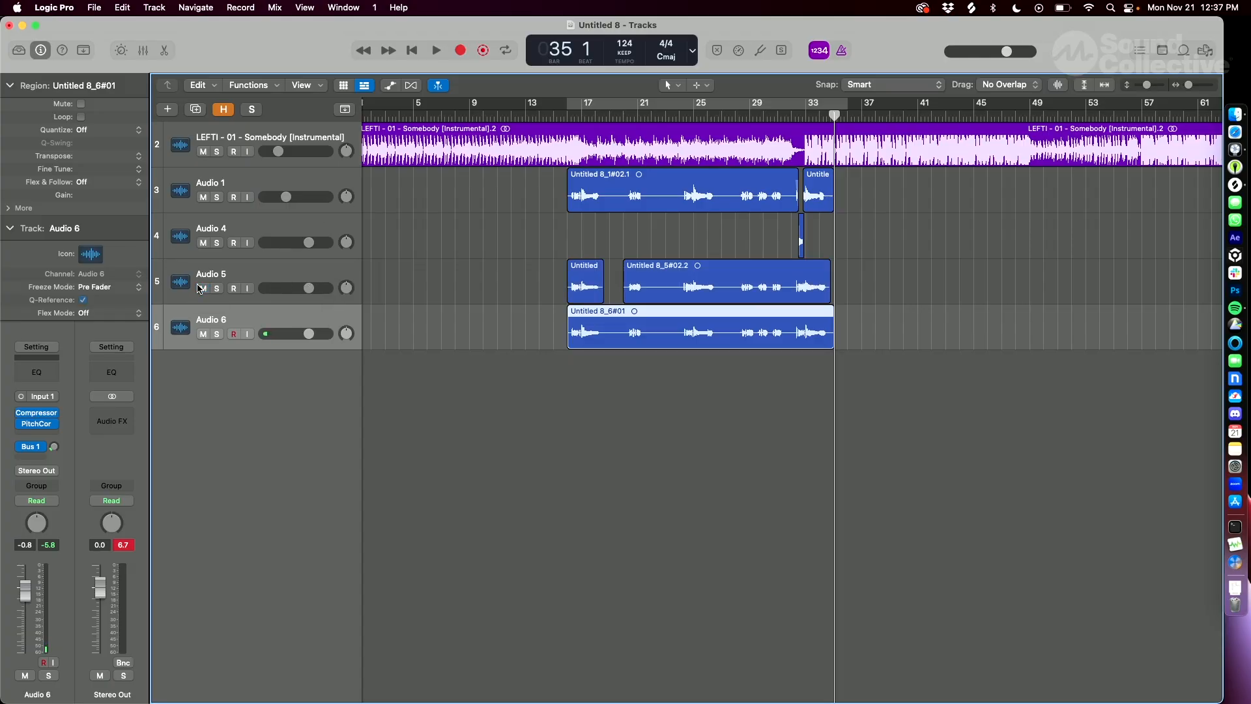
shift+click(281, 275)
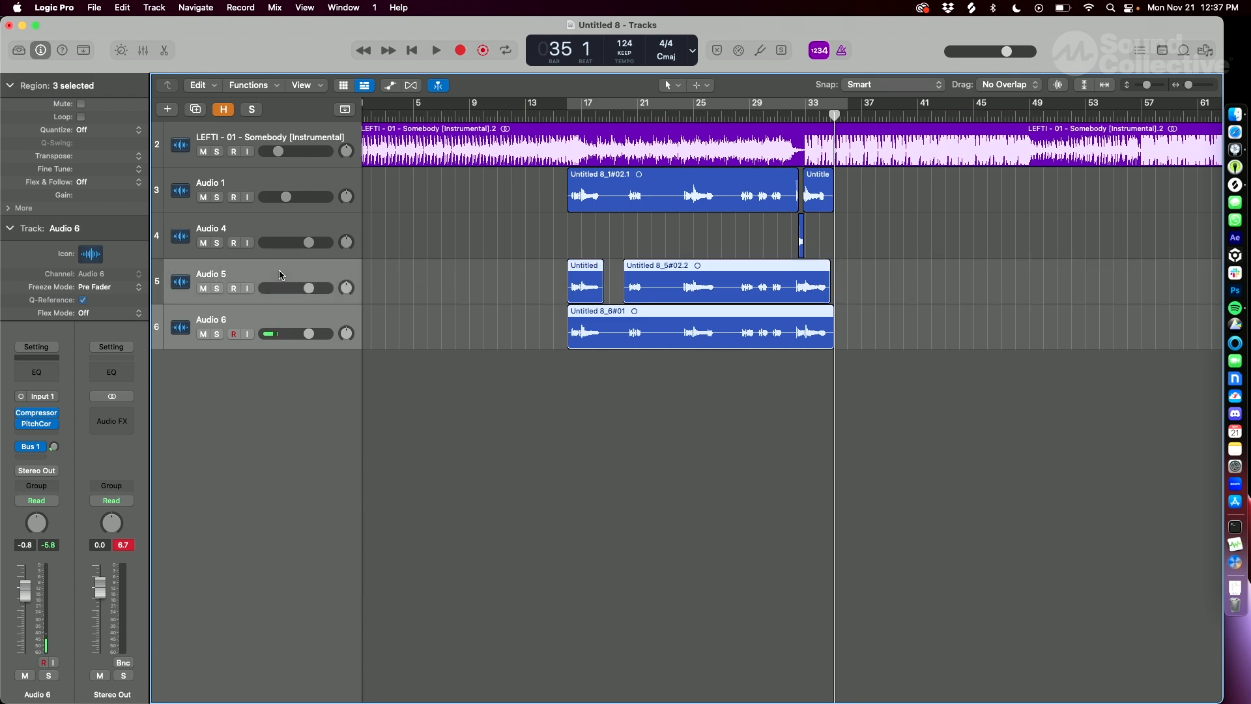
right_click(282, 275)
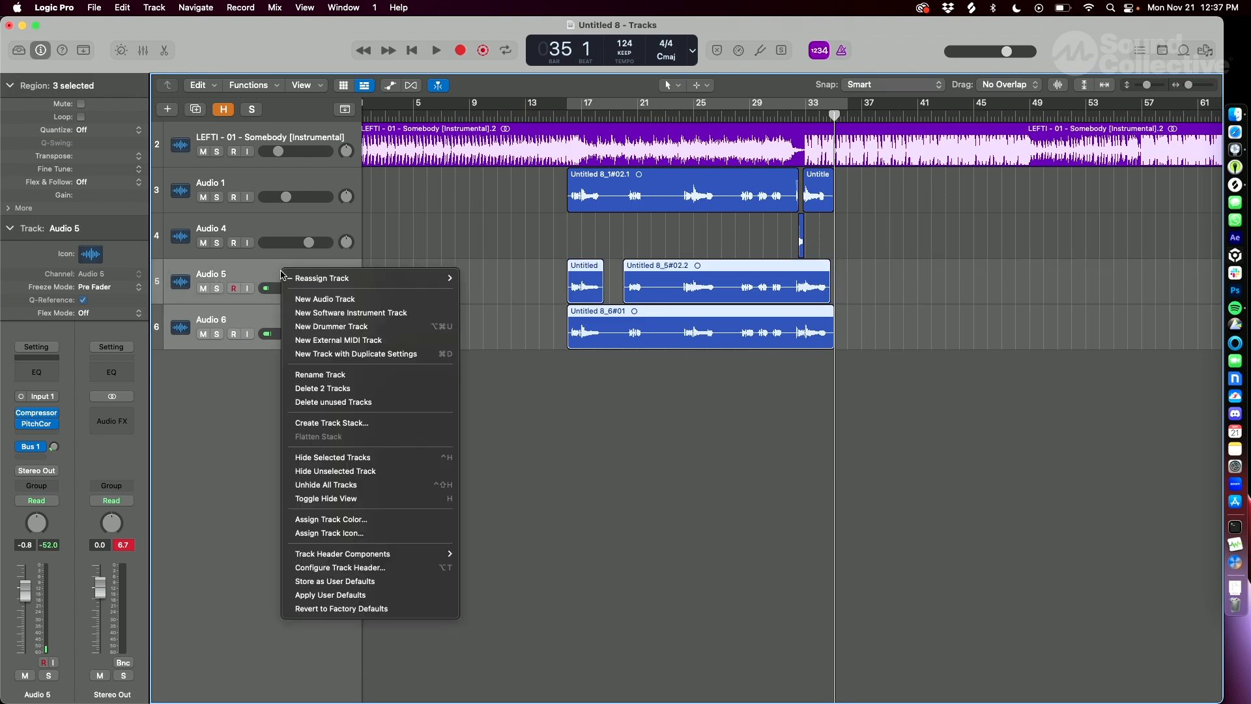
click(339, 422)
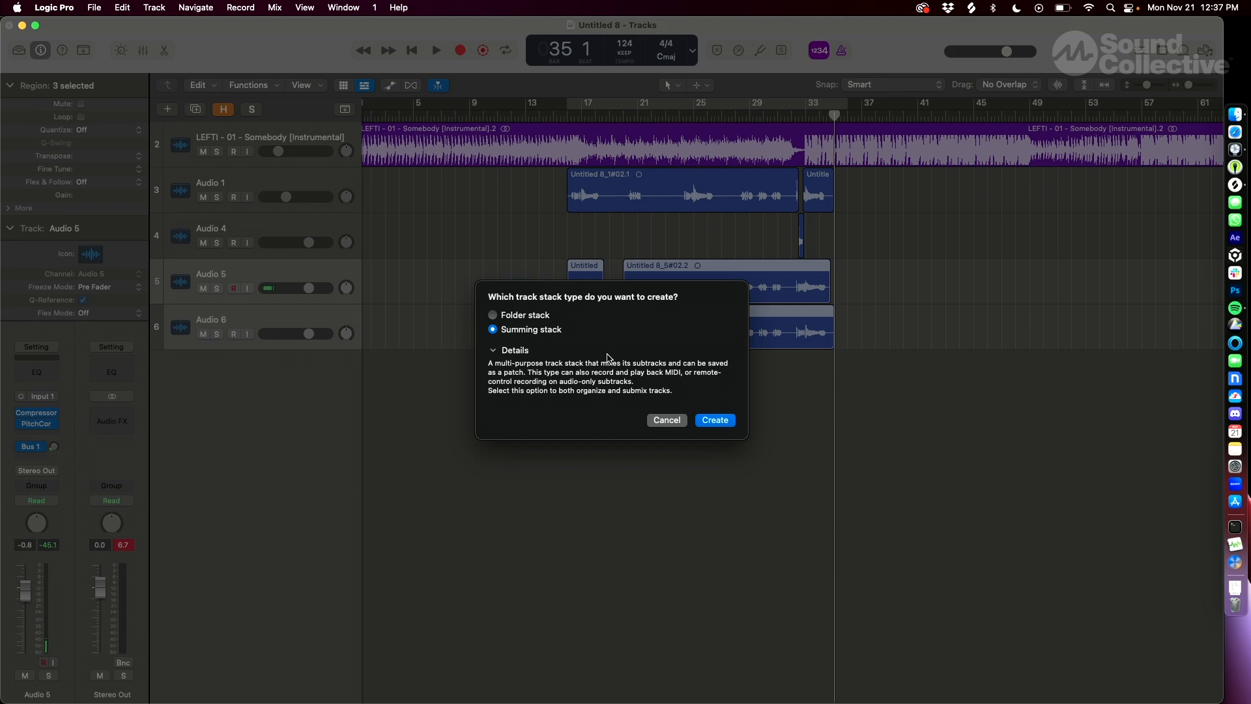
click(715, 421)
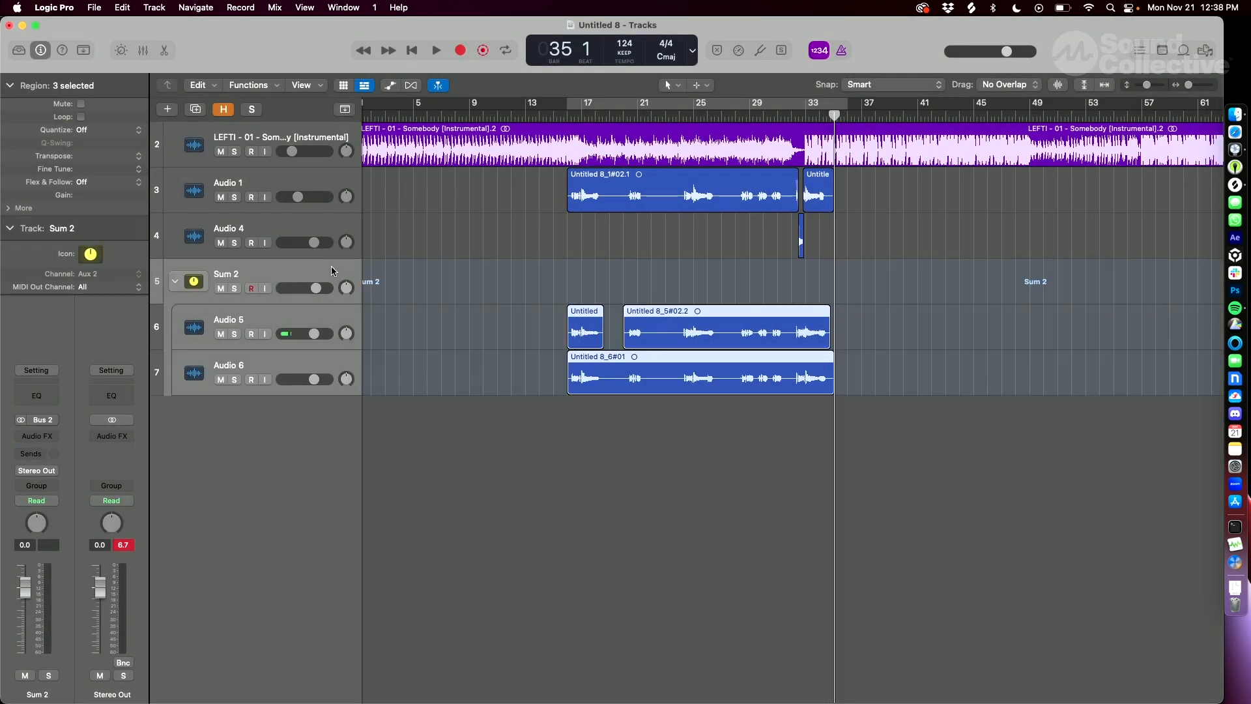
Check the Sum 2 stack's subtracks and listen to the doubled vocals with the instrumental from bar 16.
click(257, 272)
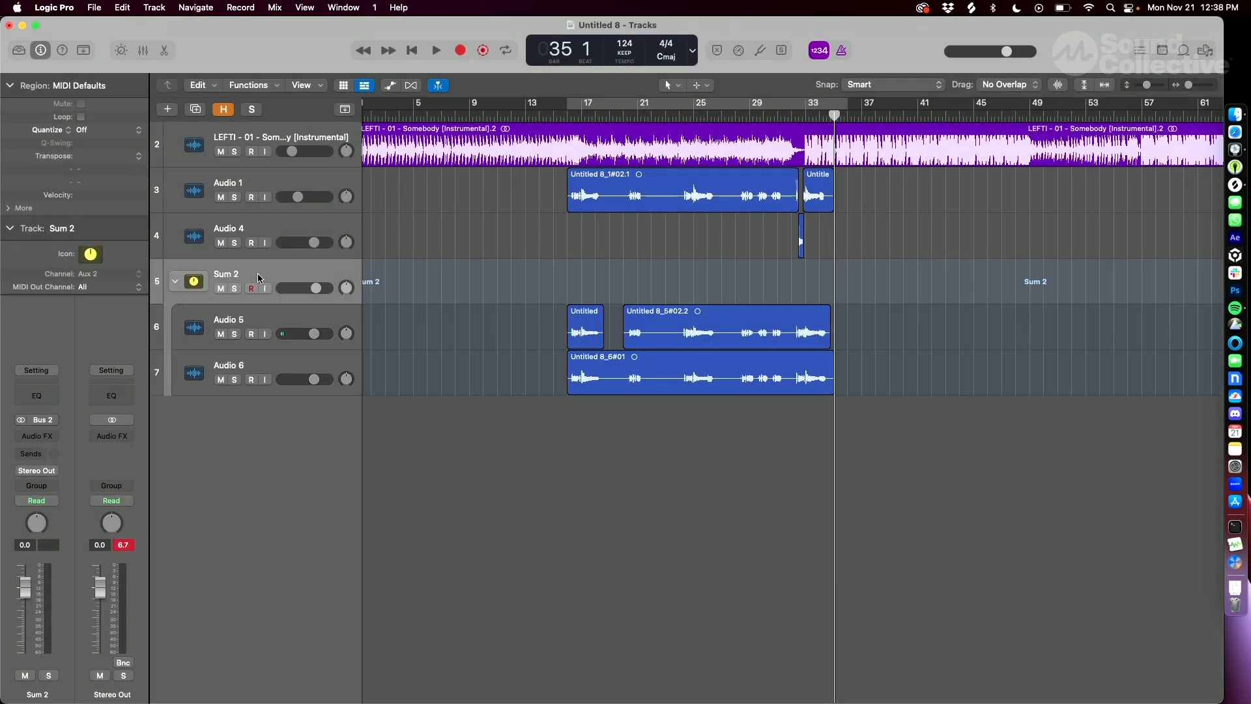
click(175, 282)
click(176, 282)
click(570, 101)
key(space)
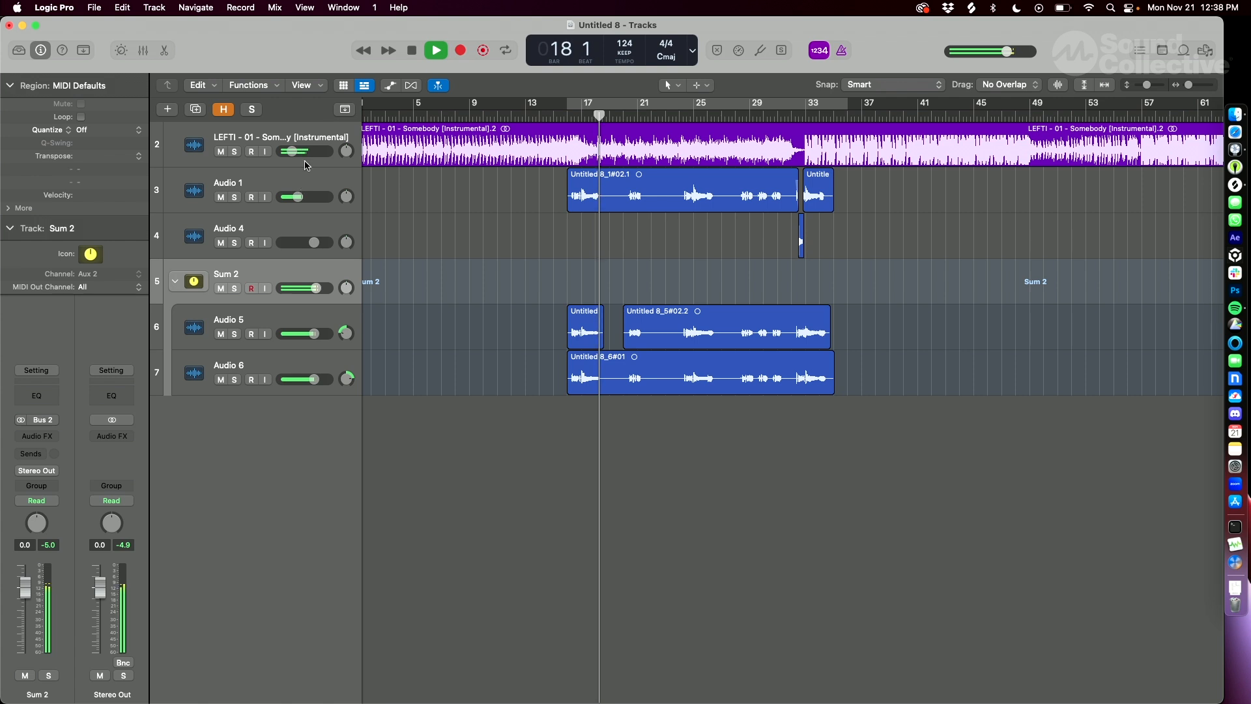
key(space)
Lower the Sum 2 stack to about -5.1 dB and raise the volume of Audio 1.
drag(321, 284, 306, 288)
drag(298, 197, 360, 204)
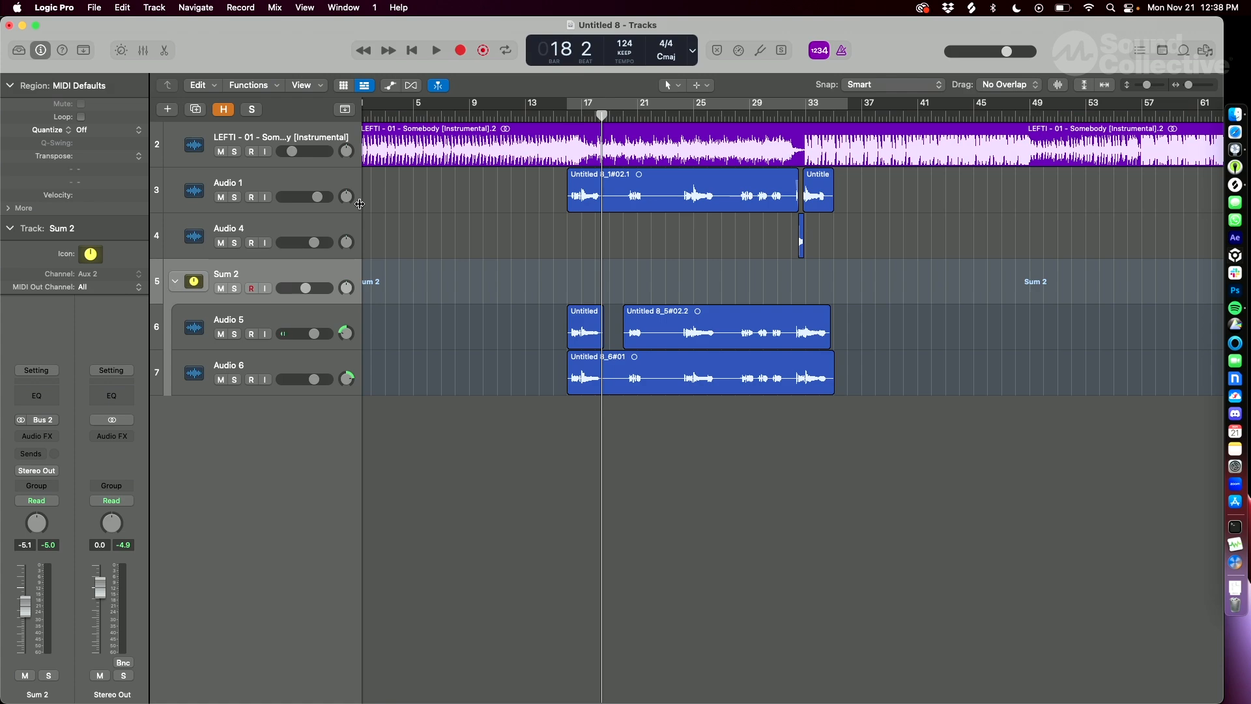
Play from bar 16 and compare the mix with Sum 2 pulled down to about -29 dB and restored to about -5.3 dB.
key(comma)
key(comma)
key(comma)
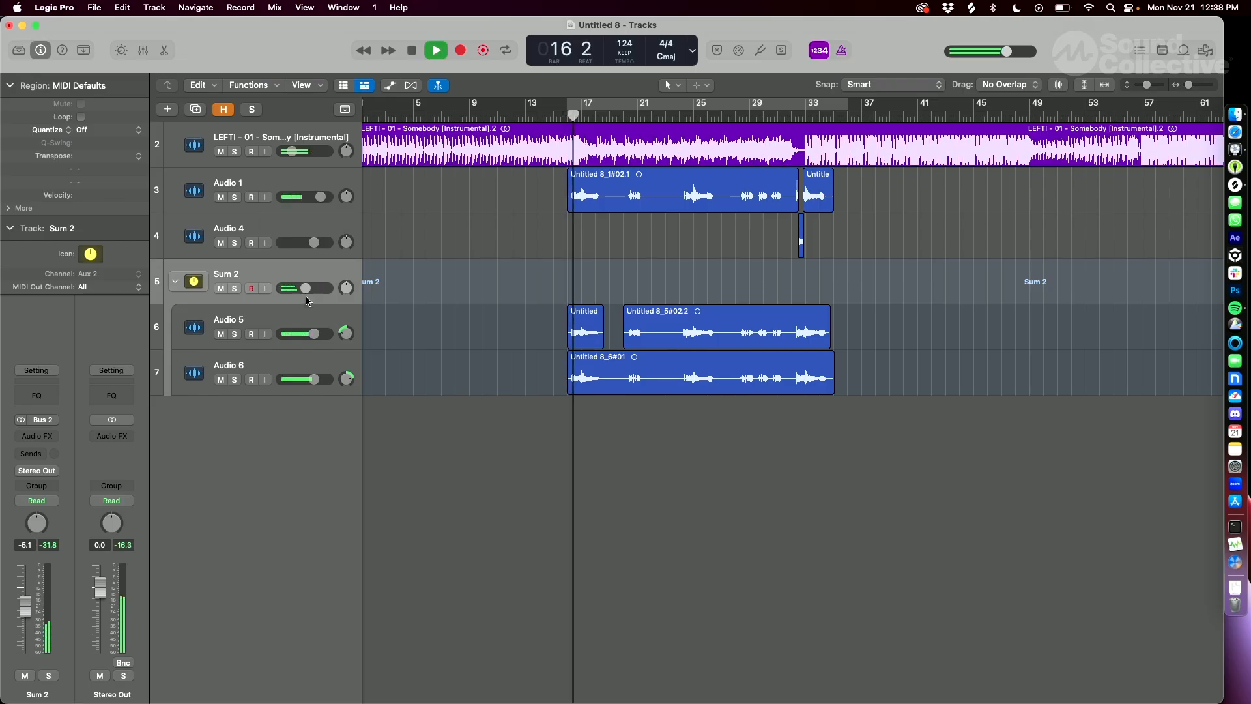
drag(305, 288, 282, 288)
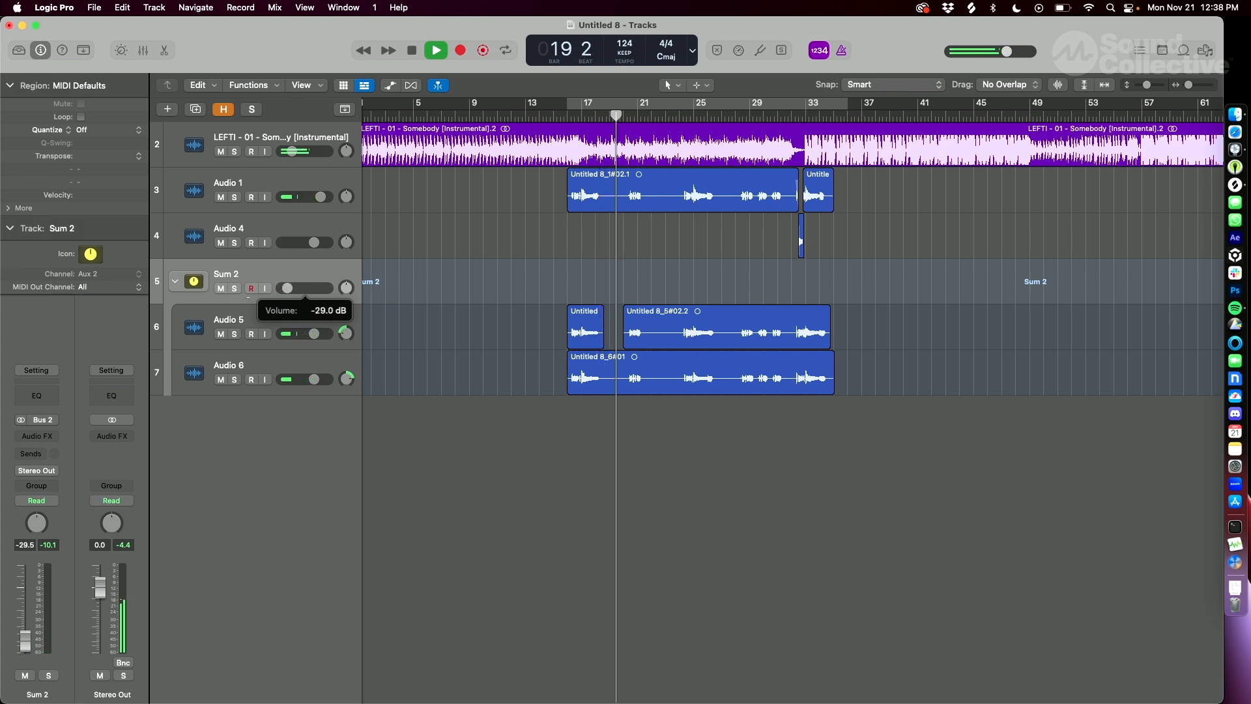
drag(283, 288, 305, 288)
key(space)
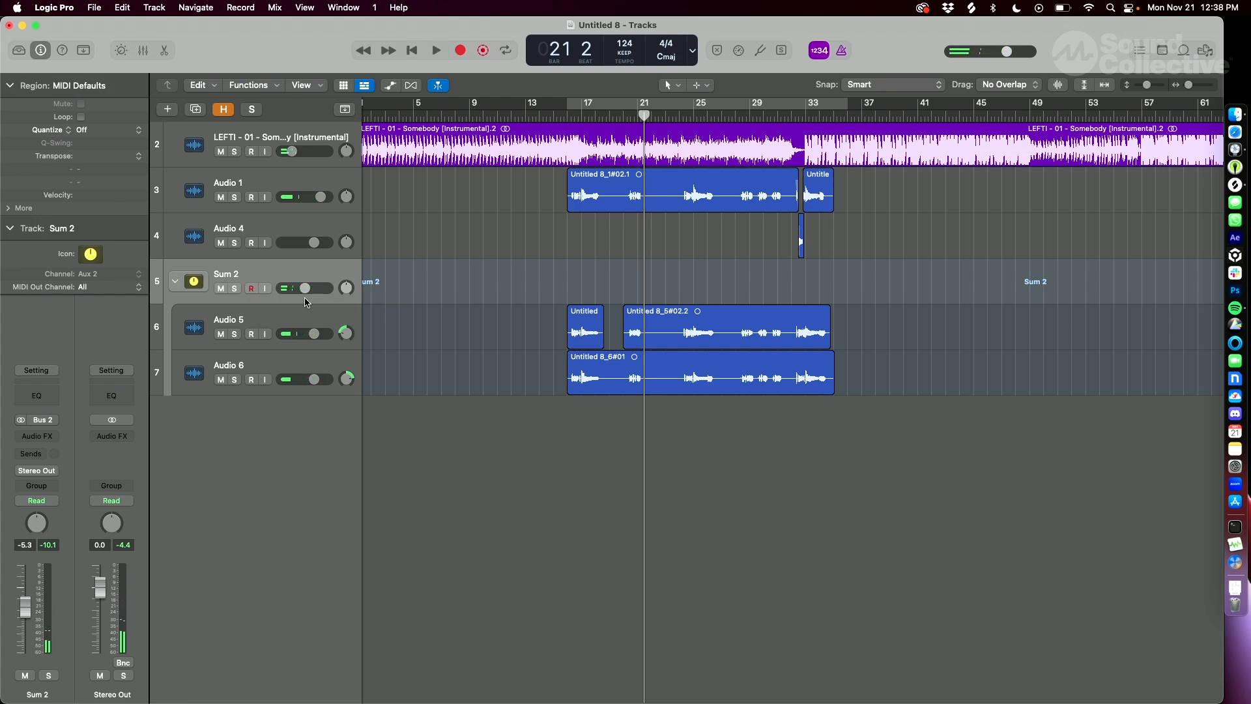
Solo Audio 1, Audio 4 and Sum 2, and play the vocals alone from bar 16.
key(comma)
key(comma)
key(comma)
key(comma)
key(comma)
key(comma)
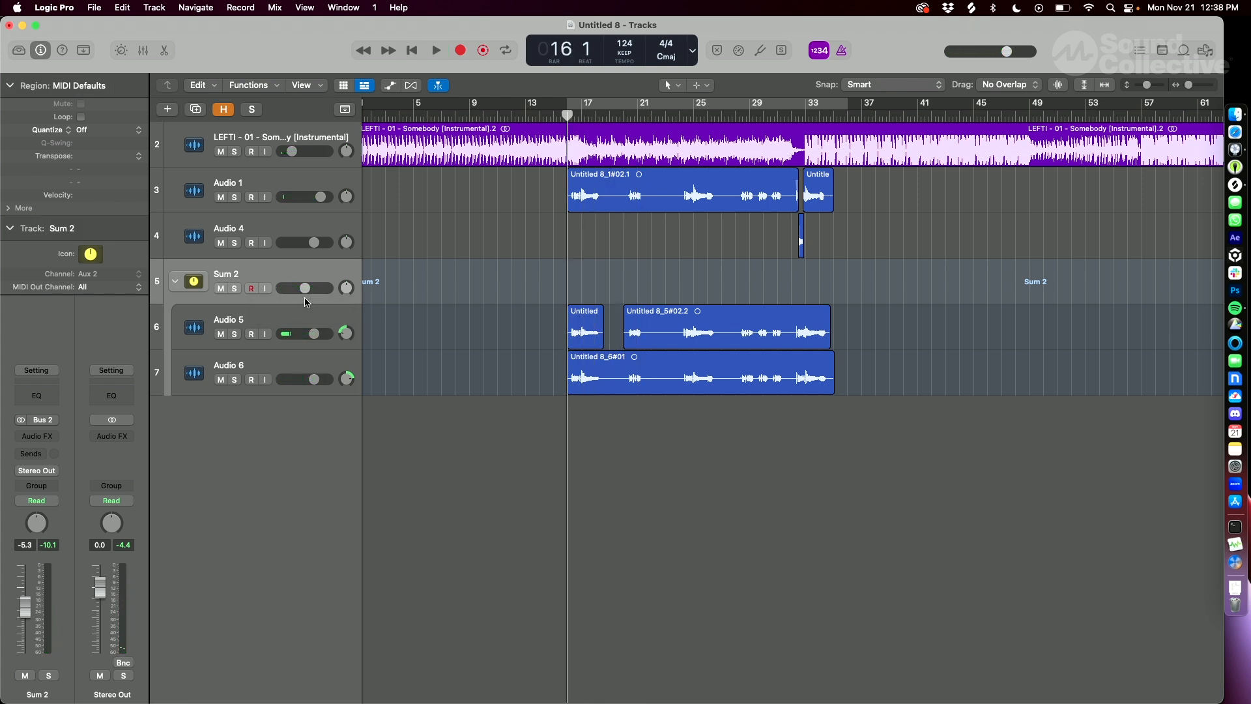
drag(235, 202, 238, 281)
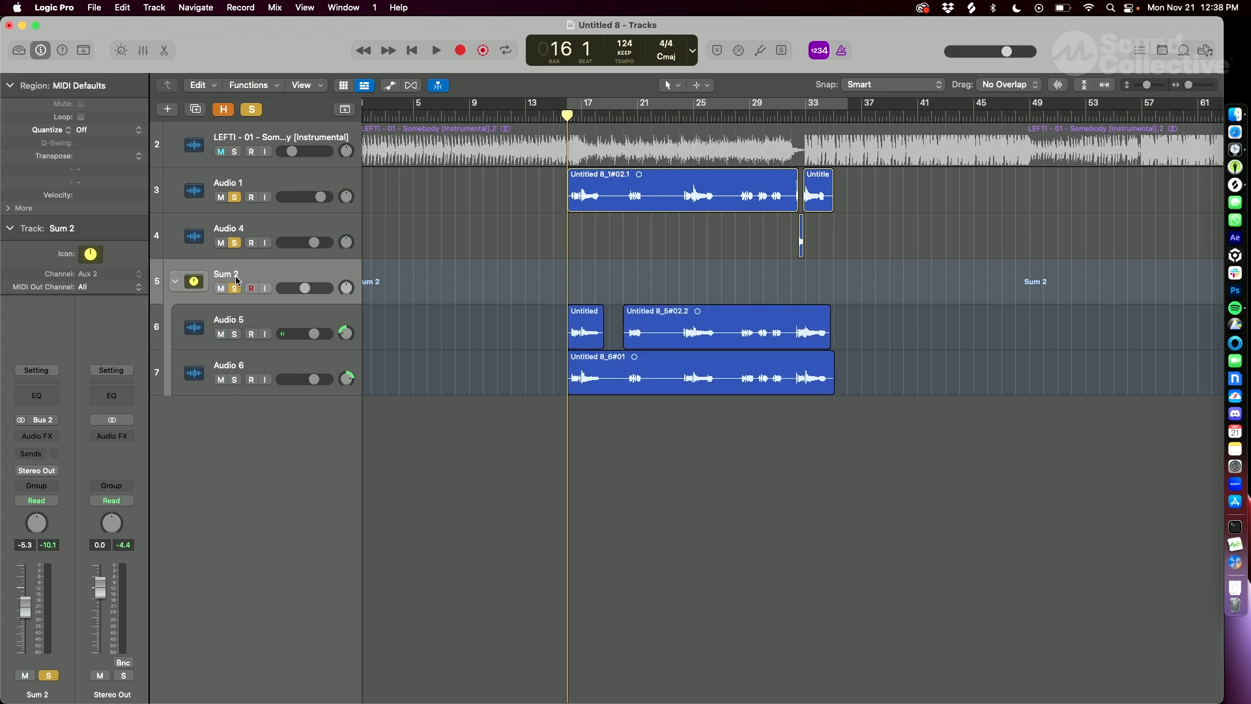
key(space)
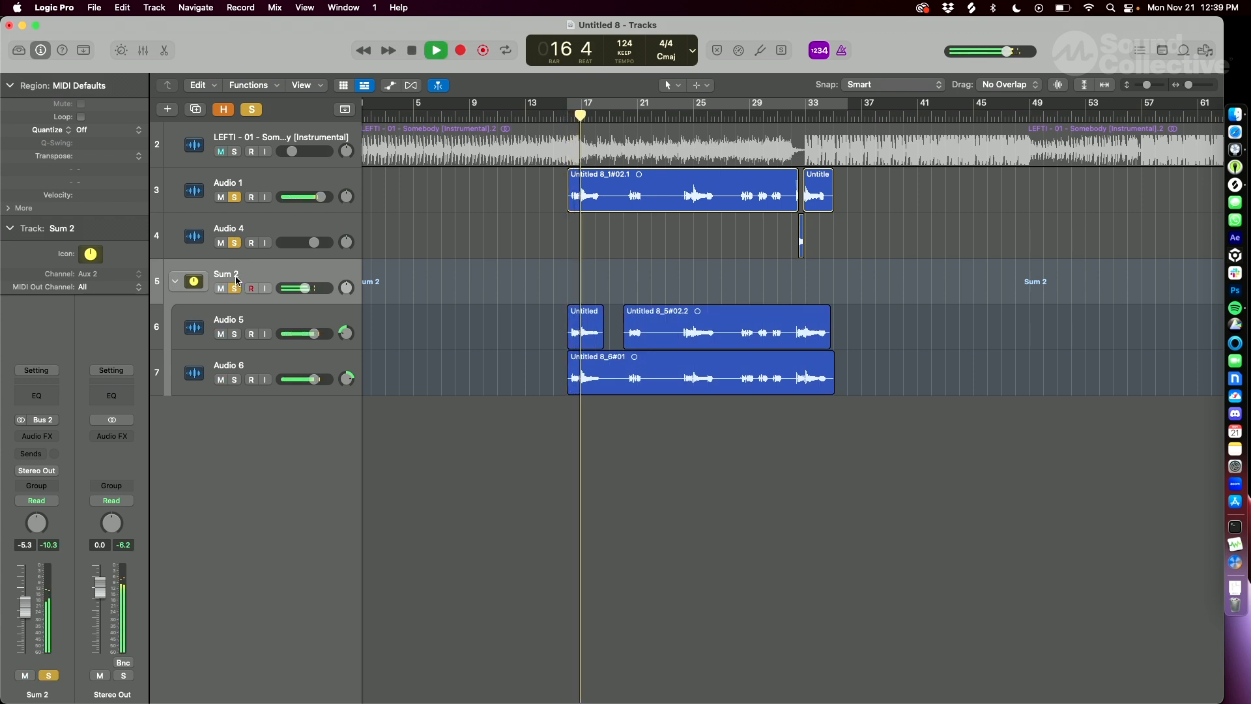